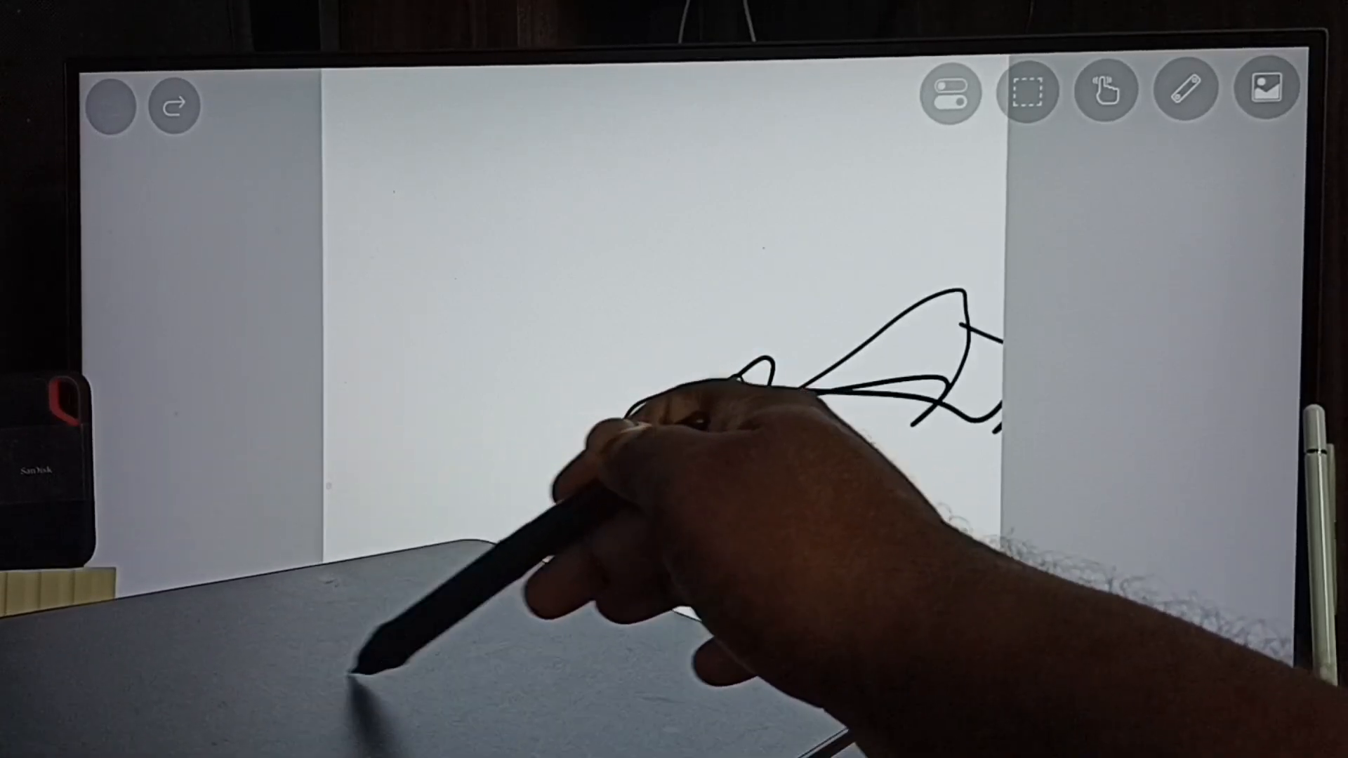
Extend the black scribble with a loop, a diagonal line and another short stroke.
{"action": "left_click_drag", "start_coordinate": [738, 380], "coordinate": [537, 521]}
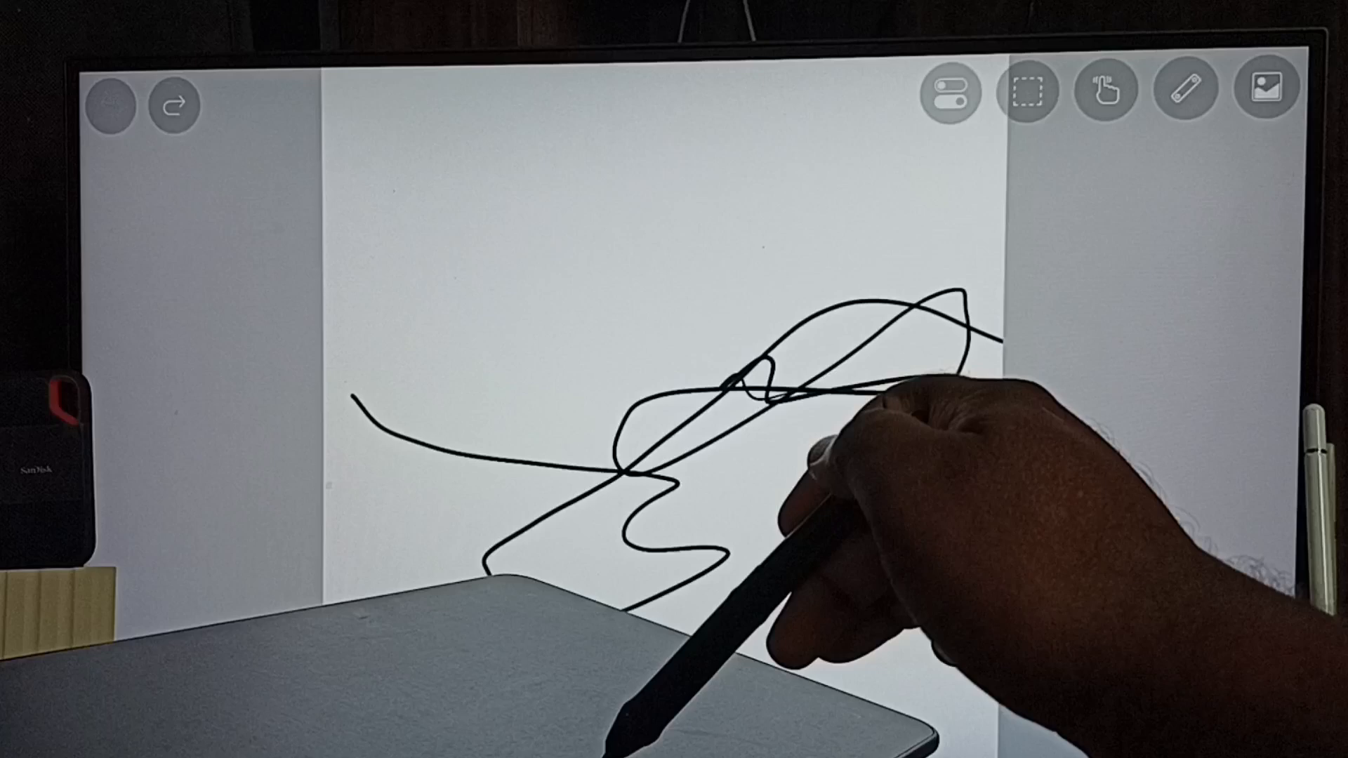
{"action": "left_click_drag", "start_coordinate": [653, 434], "coordinate": [516, 451]}
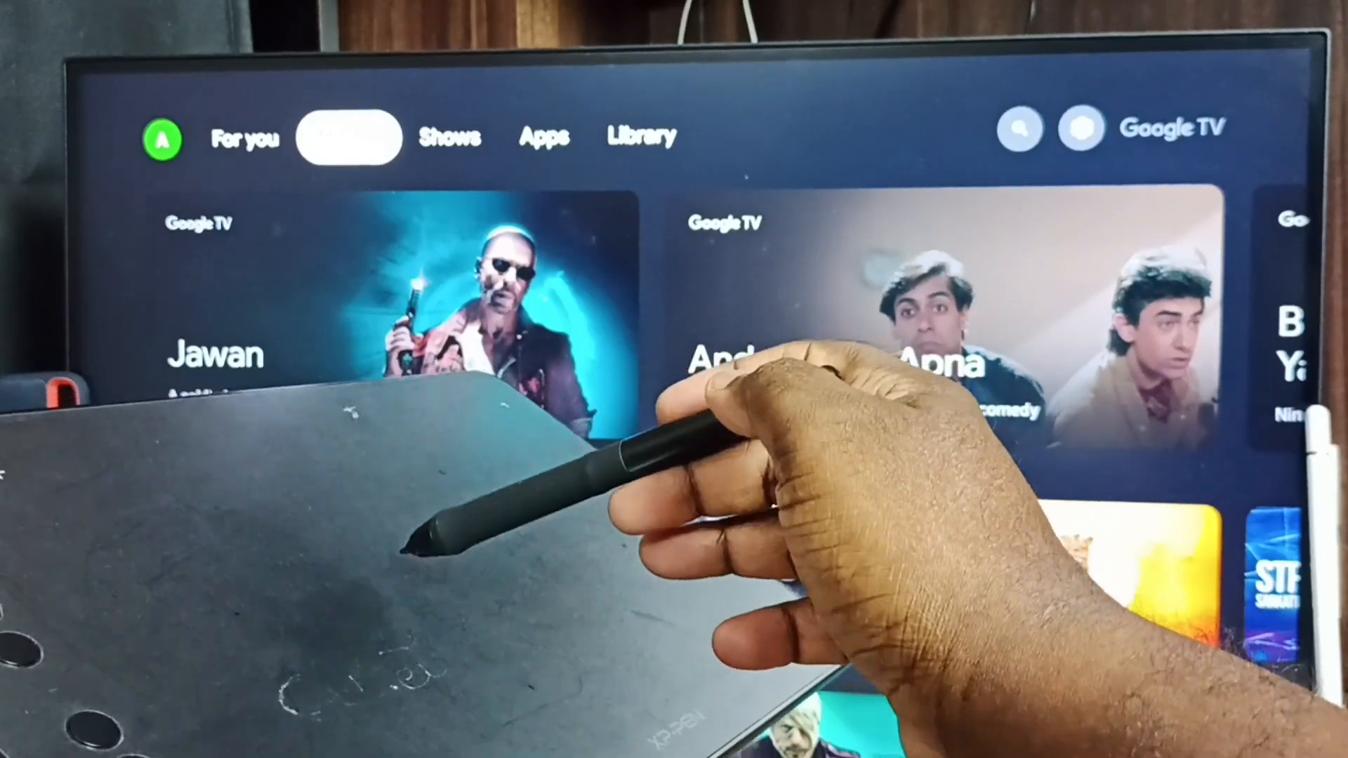
Browse the Google TV home rows and return focus to the top tabs.
{"action": "key", "text": "Down"}
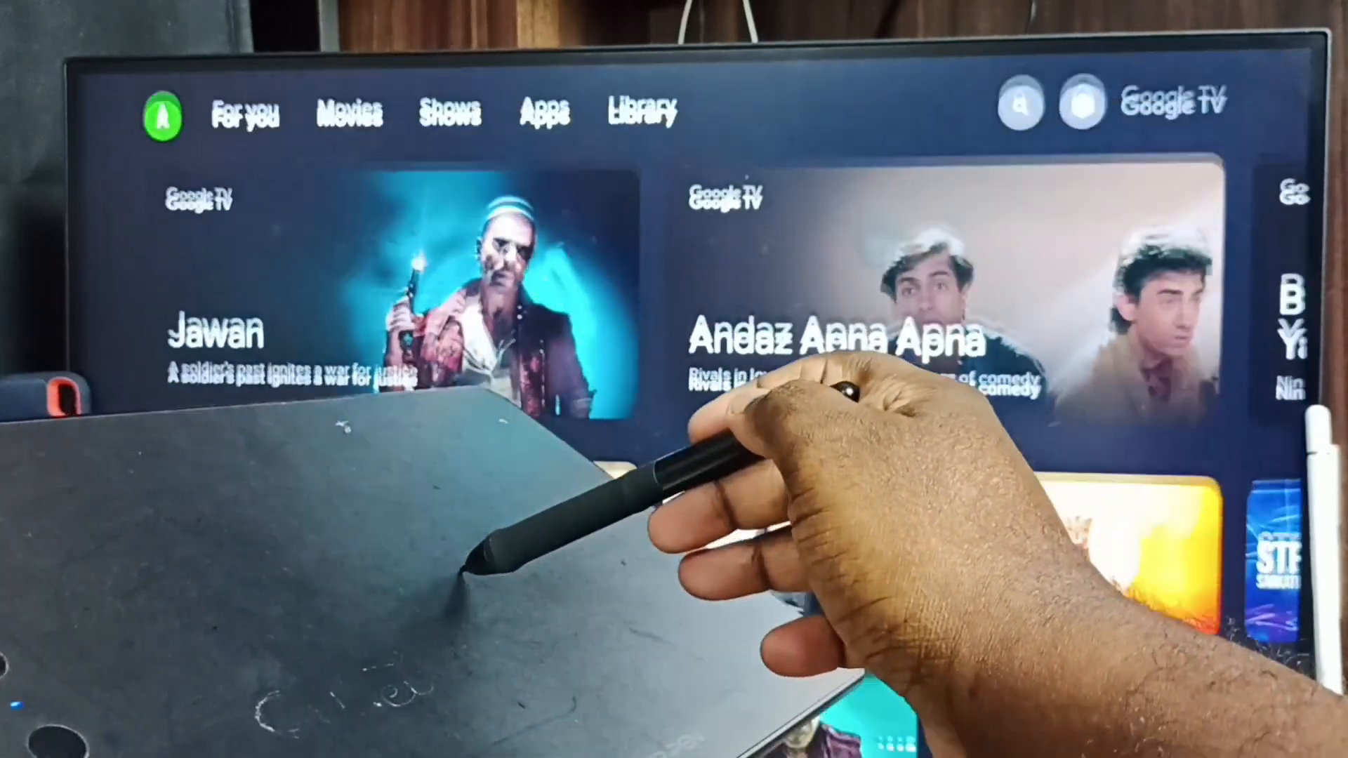
{"action": "key", "text": "Up"}
{"action": "key", "text": "Down"}
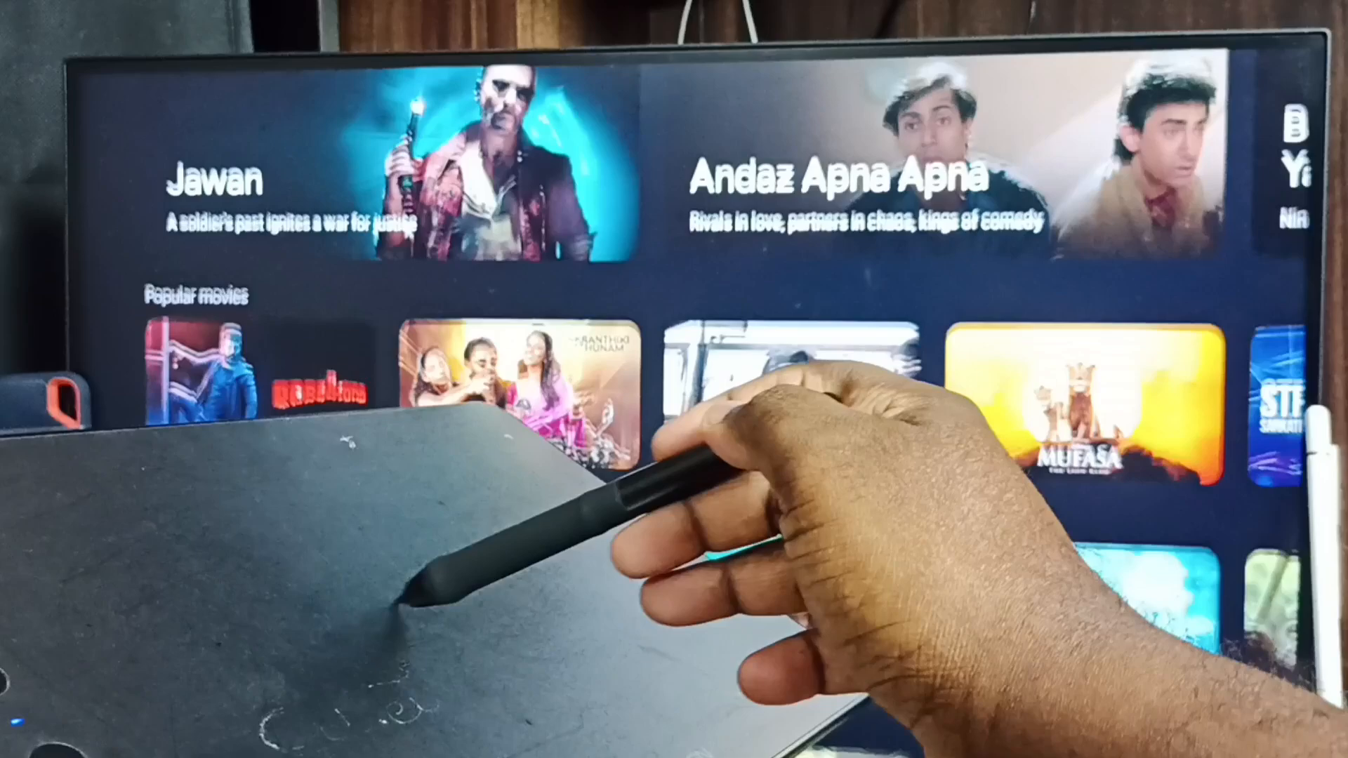
{"action": "key", "text": "Up"}
{"action": "key", "text": "Down"}
{"action": "key", "text": "Up"}
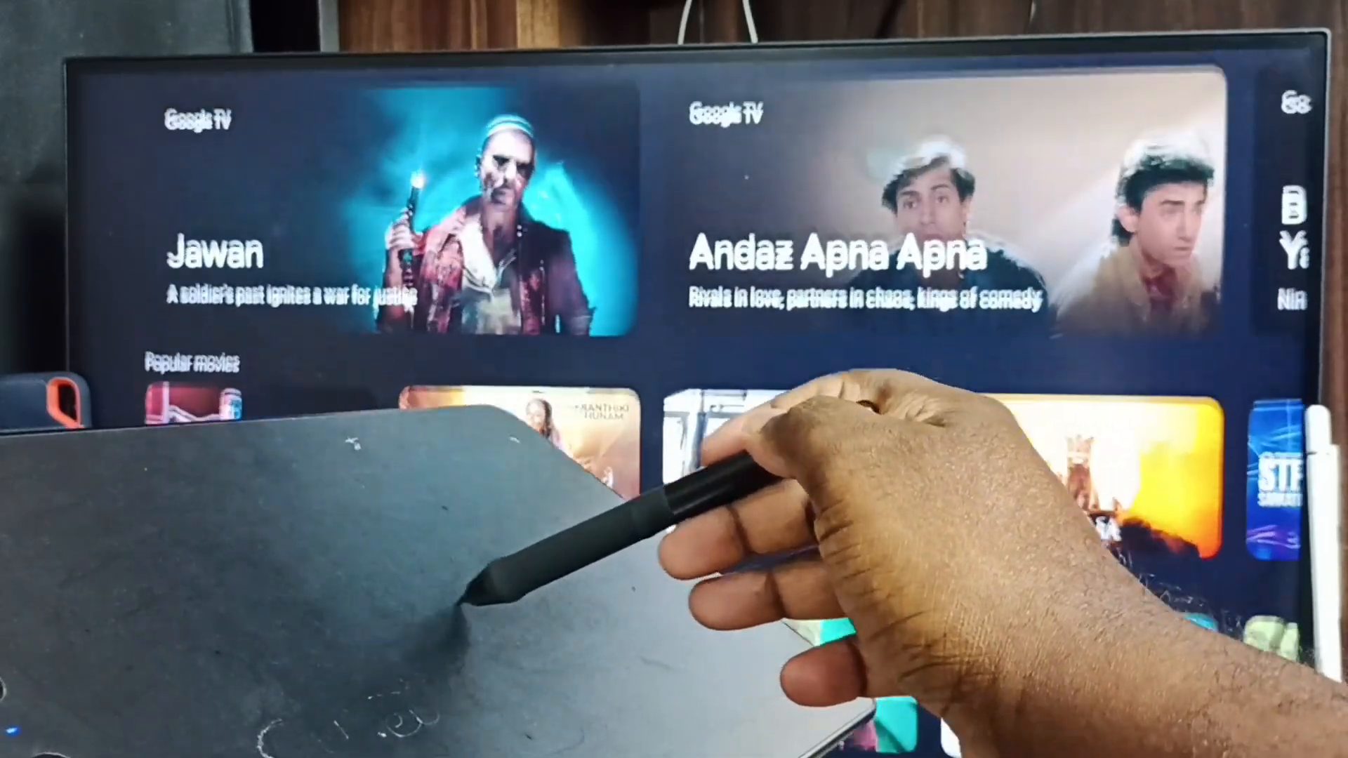
{"action": "key", "text": "Down"}
{"action": "key", "text": "Up"}
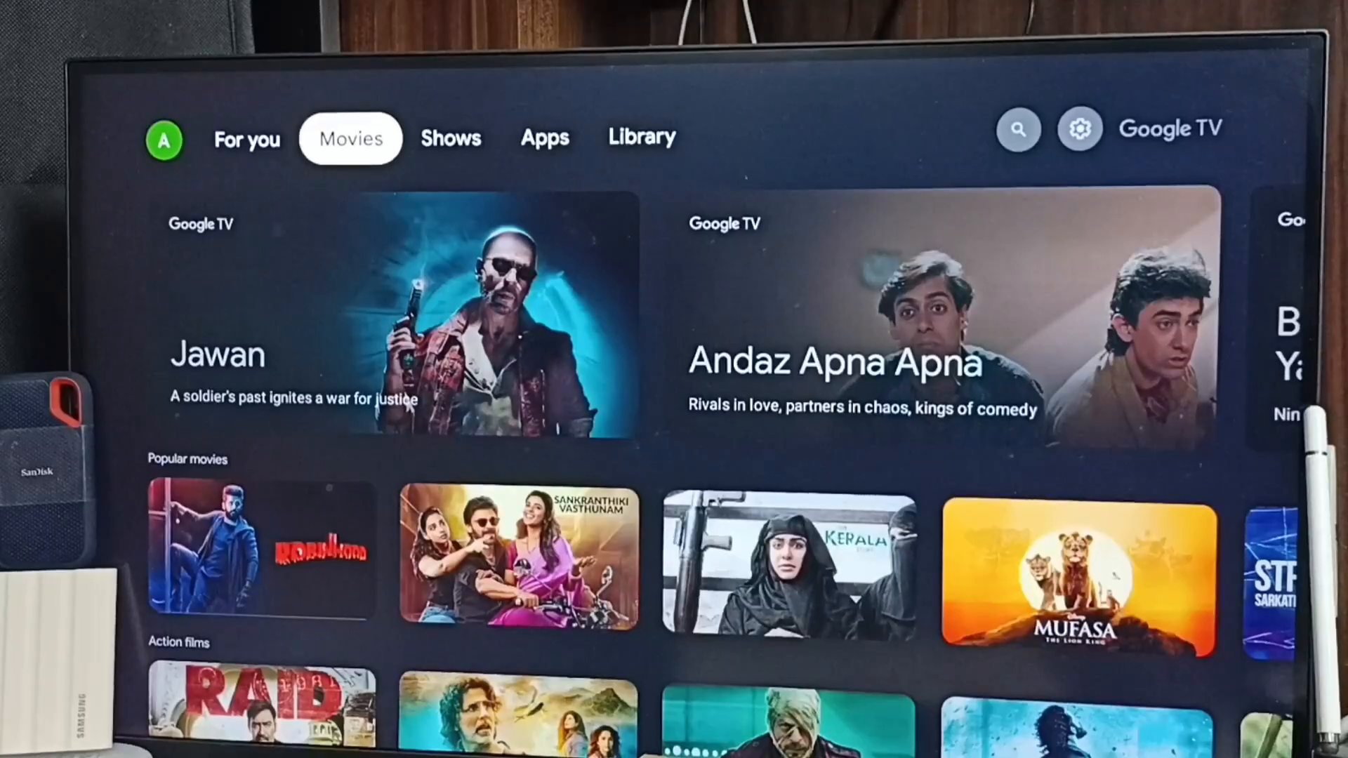
Reach the gear icon, show the quick settings panel and enter the full Settings screen.
{"action": "key", "text": "Right"}
{"action": "key", "text": "Right"}
{"action": "key", "text": "Right"}
{"action": "key", "text": "Right"}
{"action": "key", "text": "Right"}
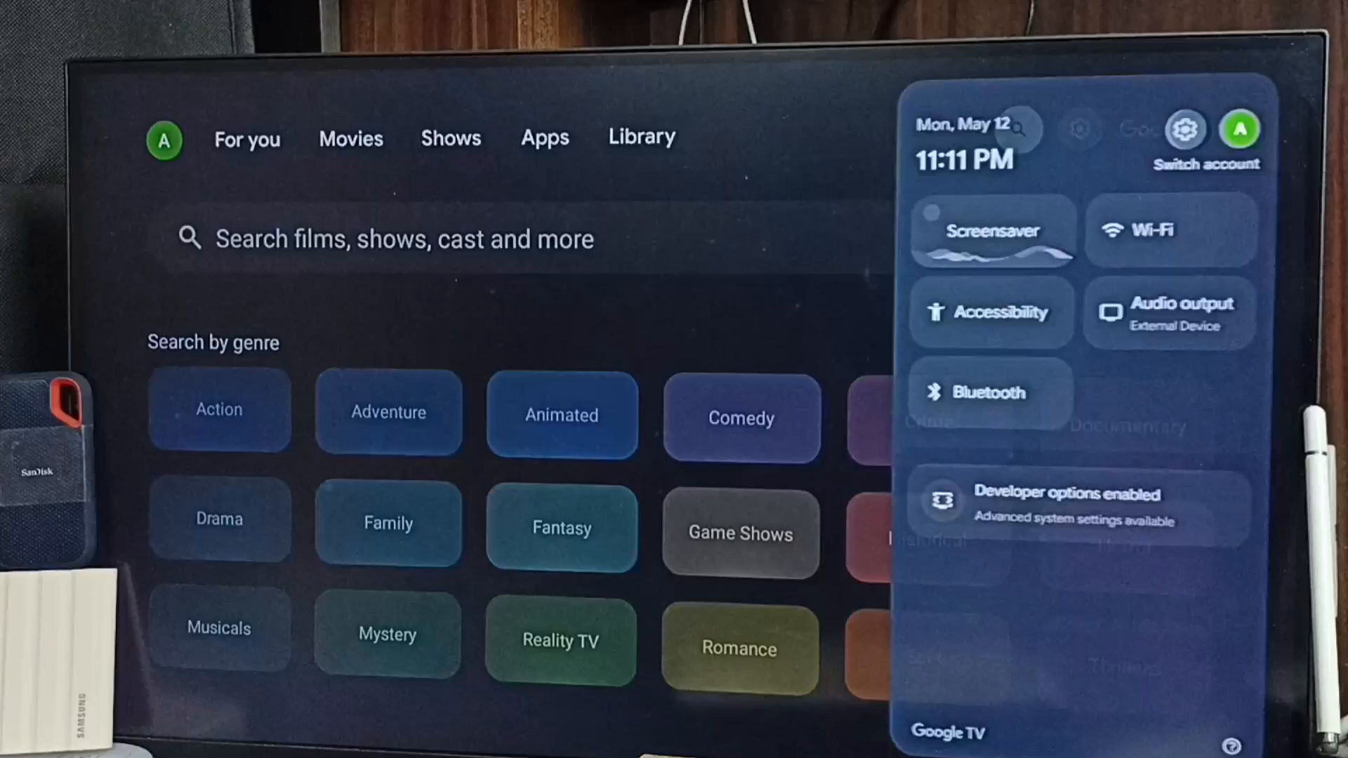
{"action": "key", "text": "Return"}
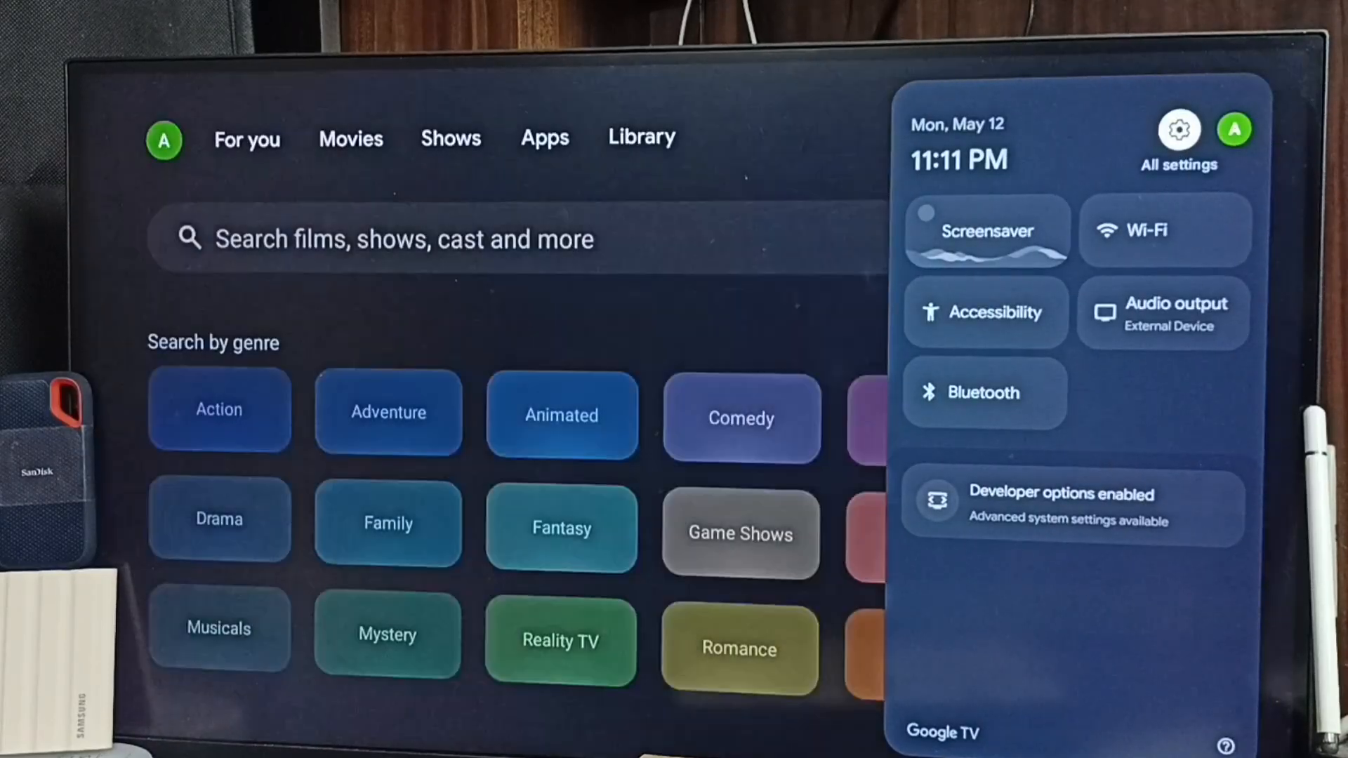
Enter the Apps settings section and show the full list of installed apps.
{"action": "key", "text": "Down"}
{"action": "key", "text": "Down"}
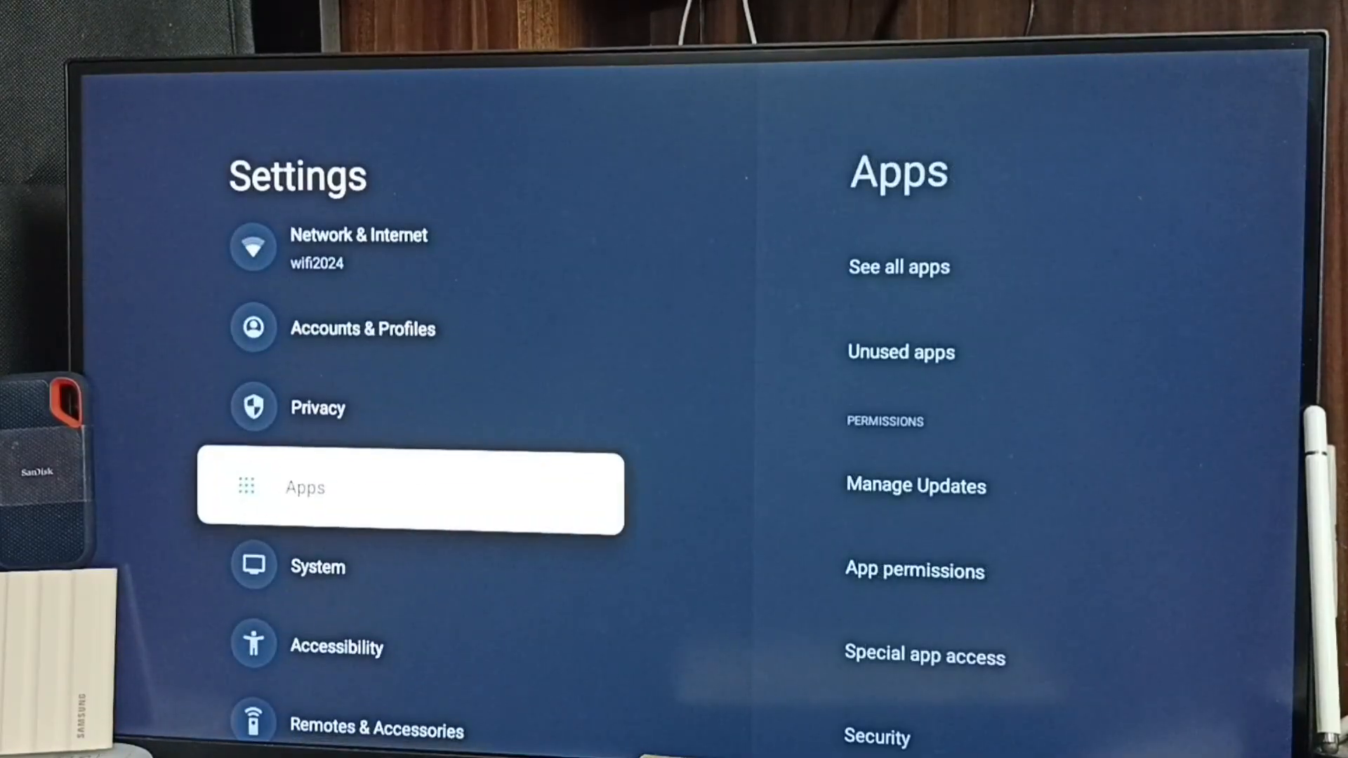
{"action": "key", "text": "Right"}
{"action": "key", "text": "Return"}
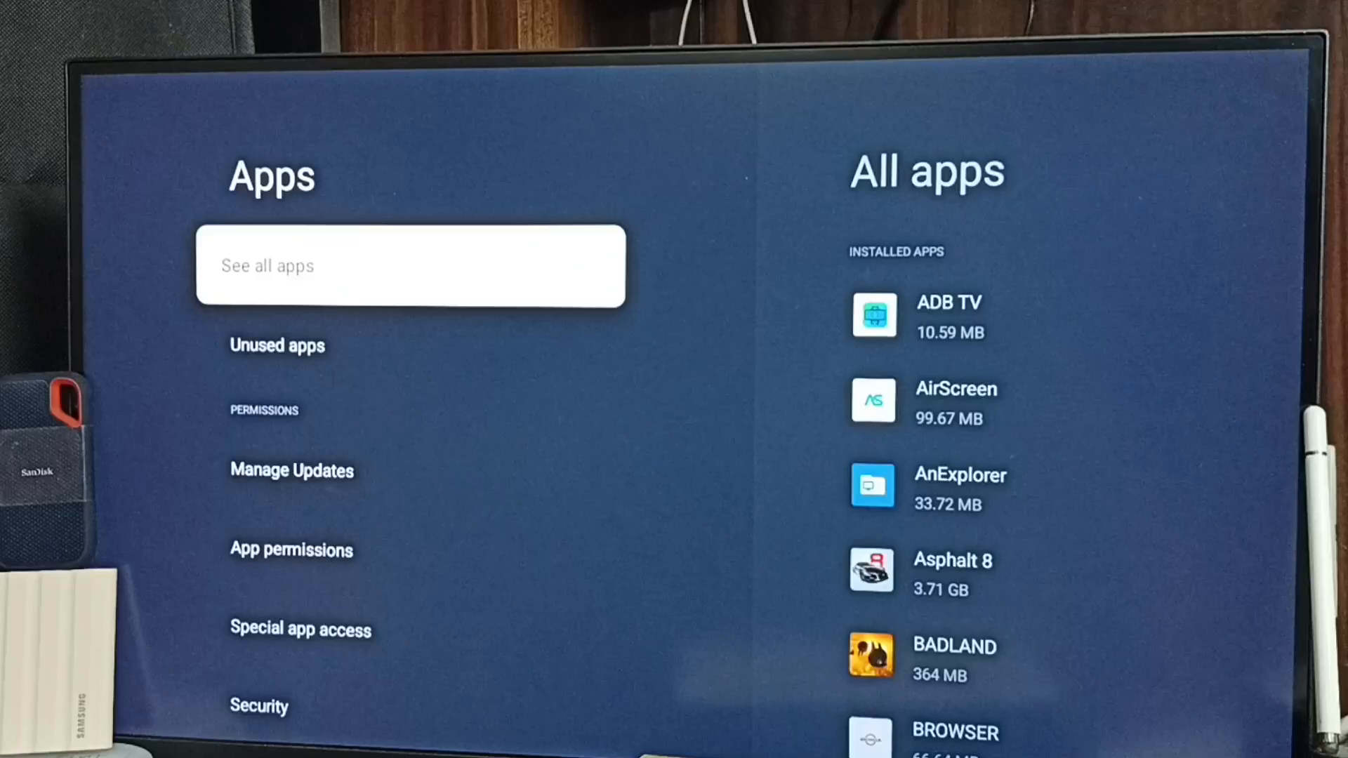
{"action": "key", "text": "Return"}
Select ibisPaint X in the apps list and launch it from its app info page.
{"action": "key", "text": "Down"}
{"action": "key", "text": "Down"}
{"action": "key", "text": "Down"}
{"action": "key", "text": "Down"}
{"action": "key", "text": "Down"}
{"action": "key", "text": "Down"}
{"action": "key", "text": "Down"}
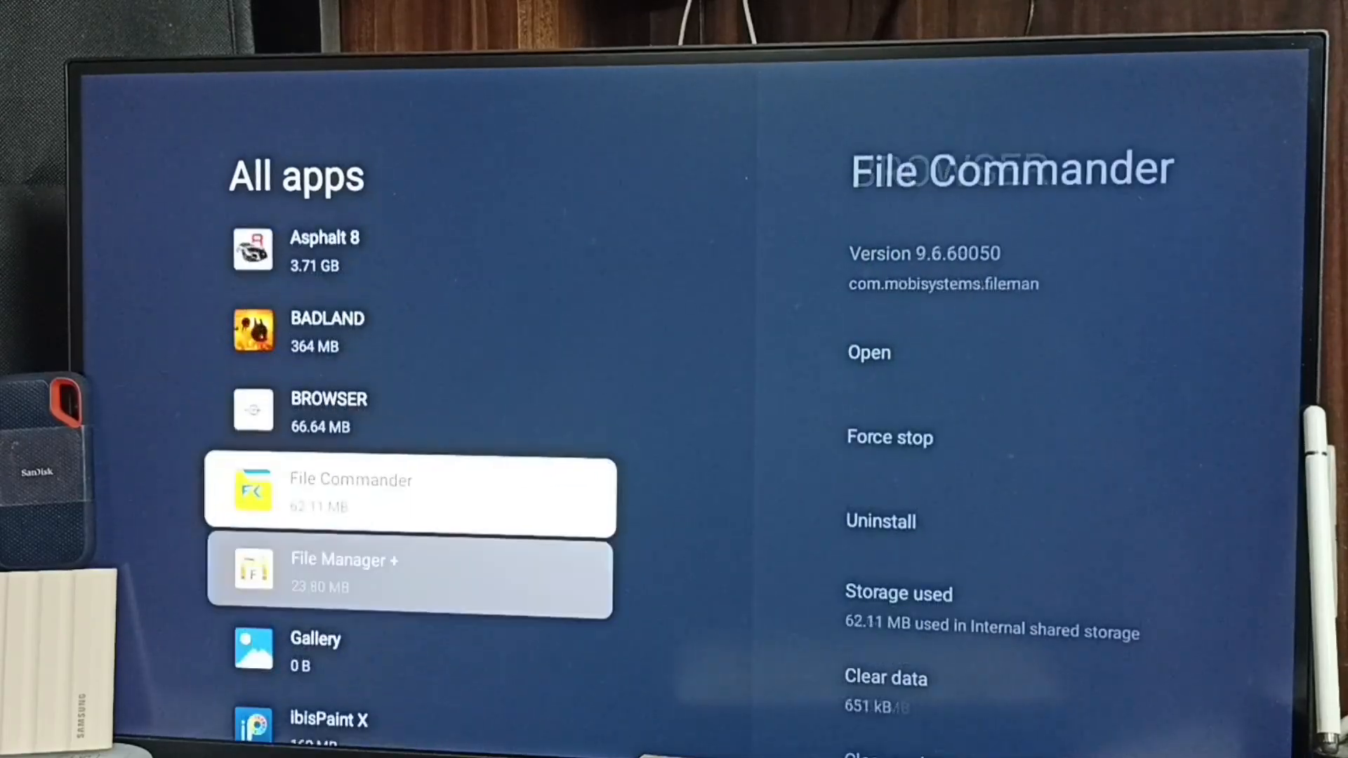
{"action": "key", "text": "Down"}
{"action": "key", "text": "Down"}
{"action": "key", "text": "Down"}
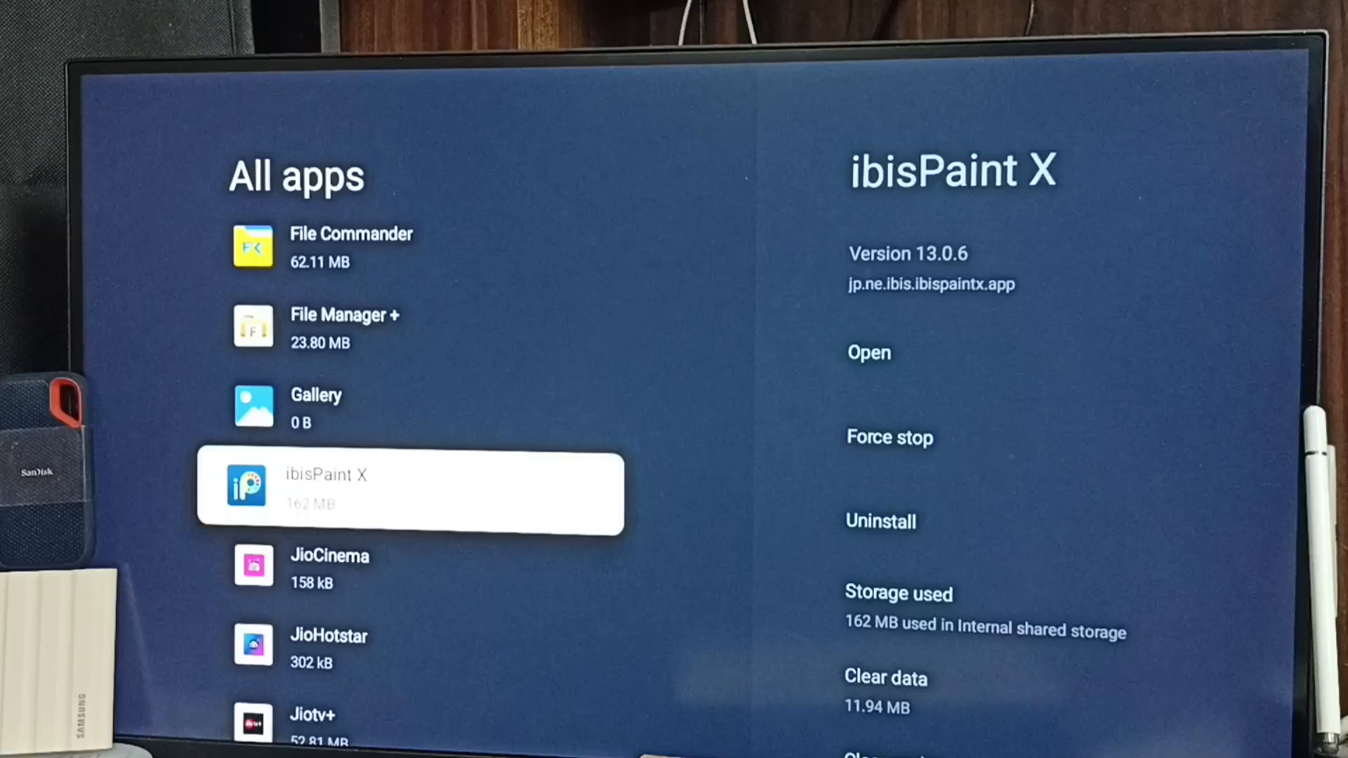
{"action": "key", "text": "Return"}
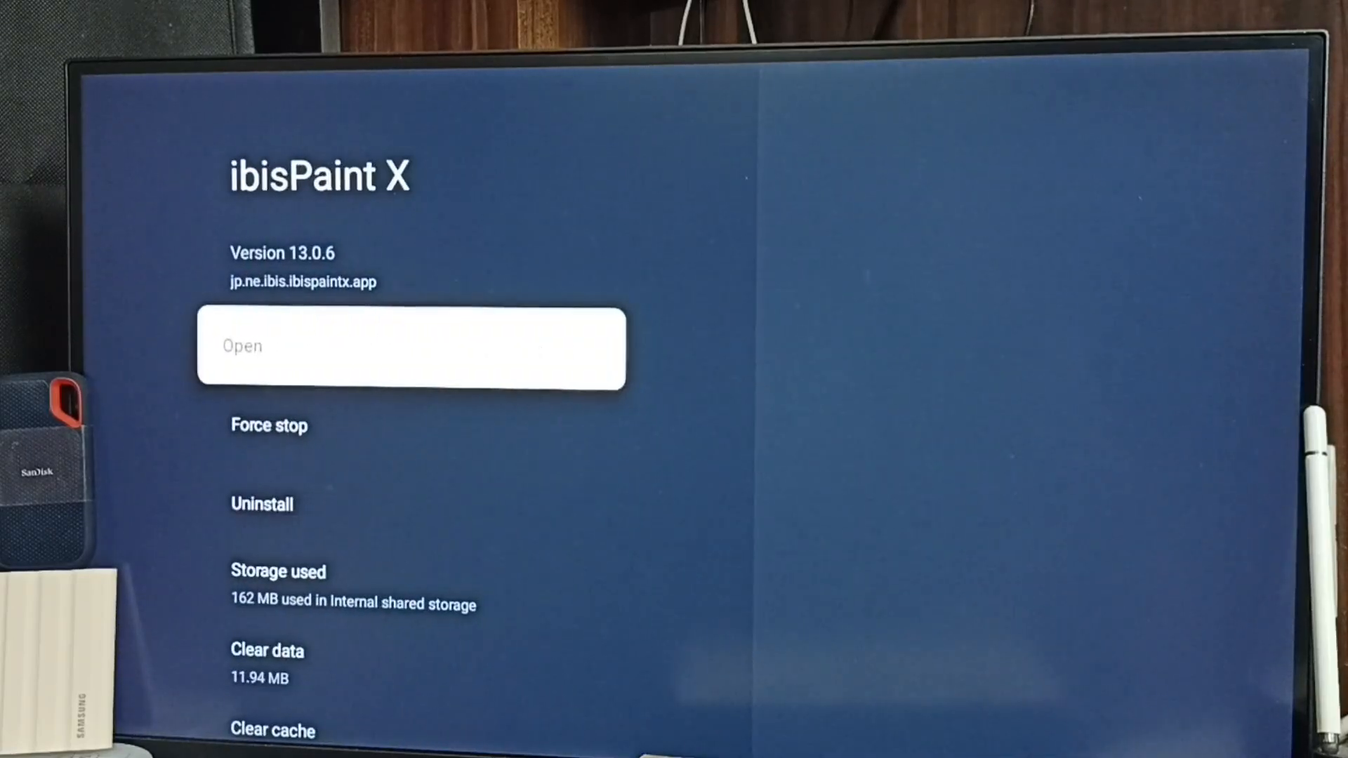
{"action": "key", "text": "Return"}
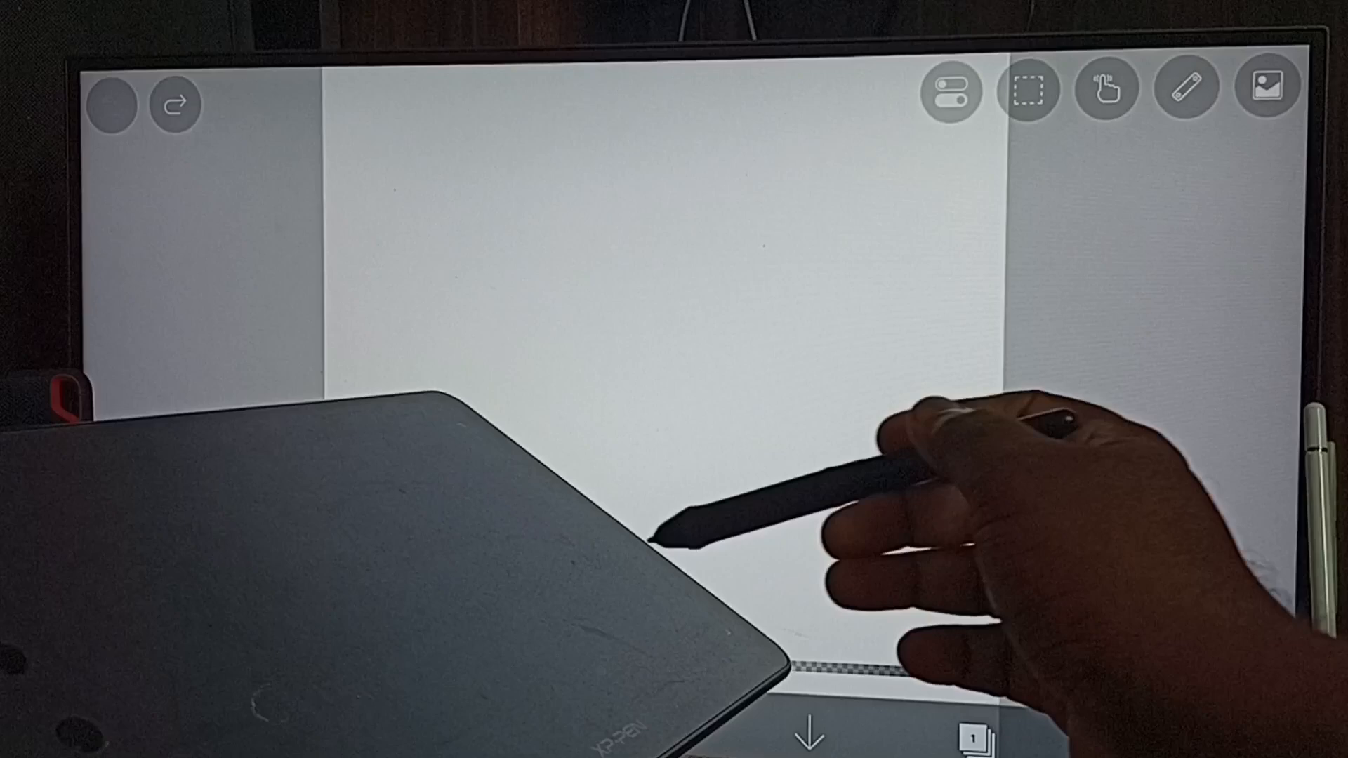
Draw a black freehand stroke across the middle of the canvas.
{"action": "mouse_move", "coordinate": [884, 464]}
{"action": "left_mouse_down"}
{"action": "mouse_move", "coordinate": [1000, 363]}
{"action": "mouse_move", "coordinate": [417, 511]}
{"action": "mouse_move", "coordinate": [738, 359]}
{"action": "mouse_move", "coordinate": [505, 390]}
{"action": "mouse_move", "coordinate": [949, 390]}
{"action": "mouse_move", "coordinate": [623, 554]}
{"action": "mouse_move", "coordinate": [844, 431]}
{"action": "left_mouse_up"}
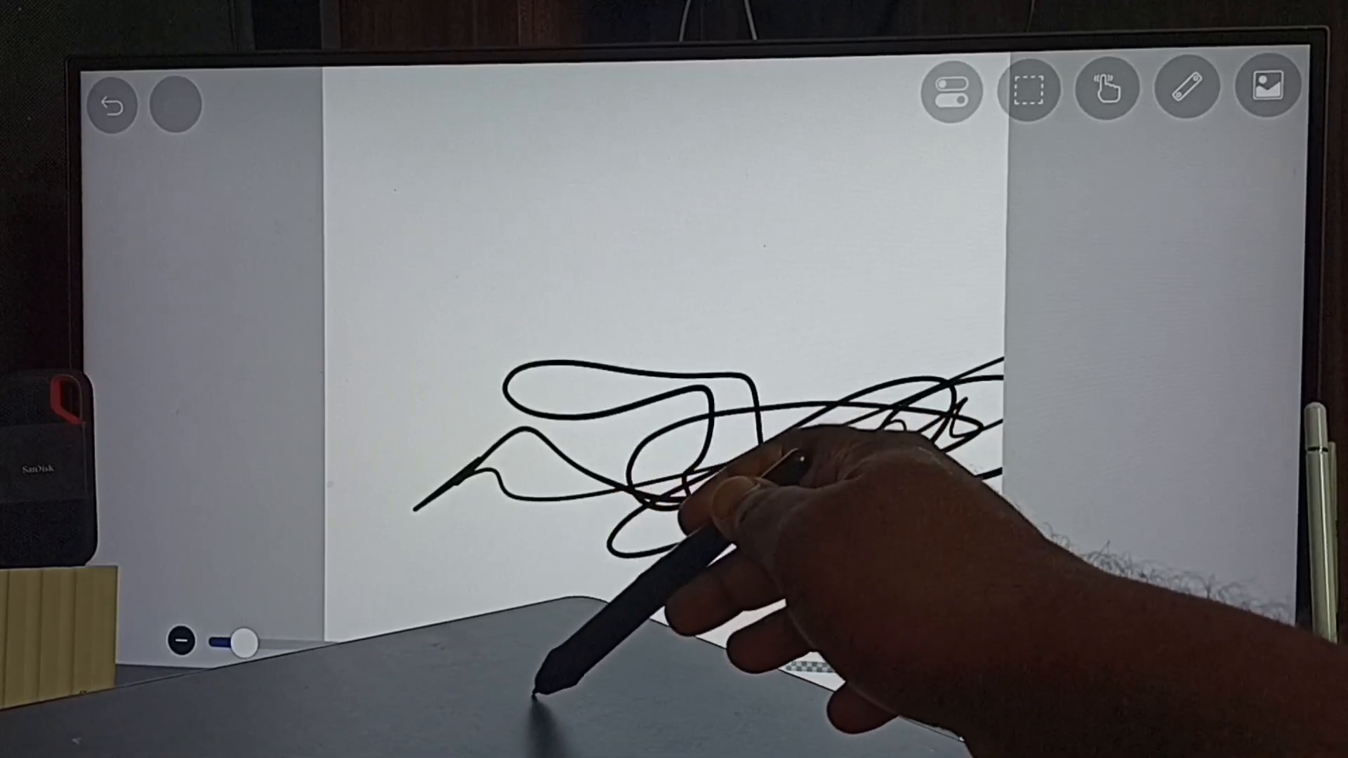